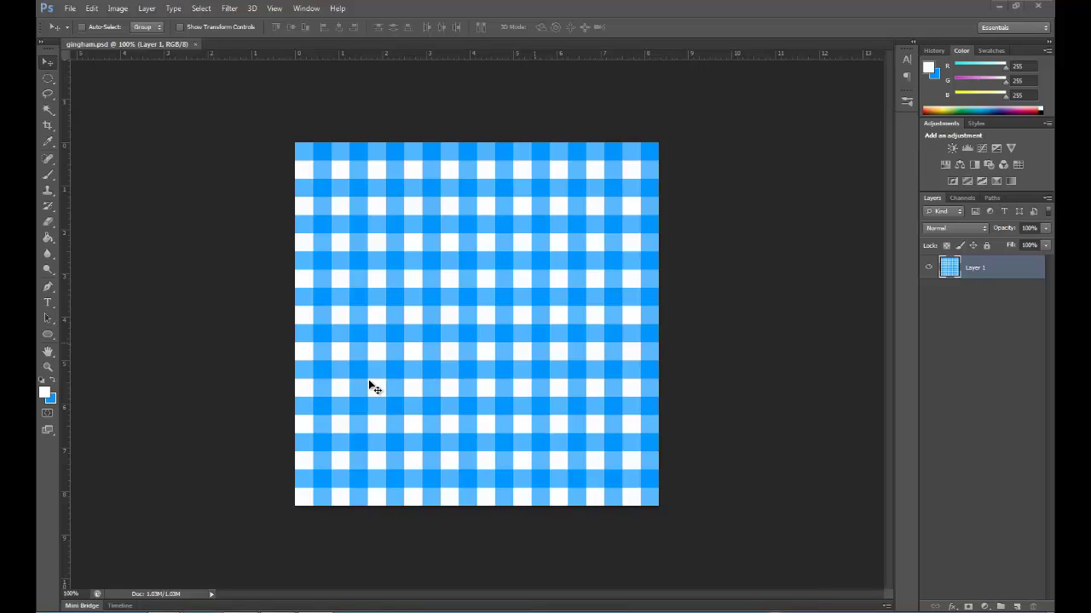
Close gingham.psd and create a new 60 × 60 px, 72 ppi document with a transparent background
{"action": "left_click", "coordinate": [195, 44]}
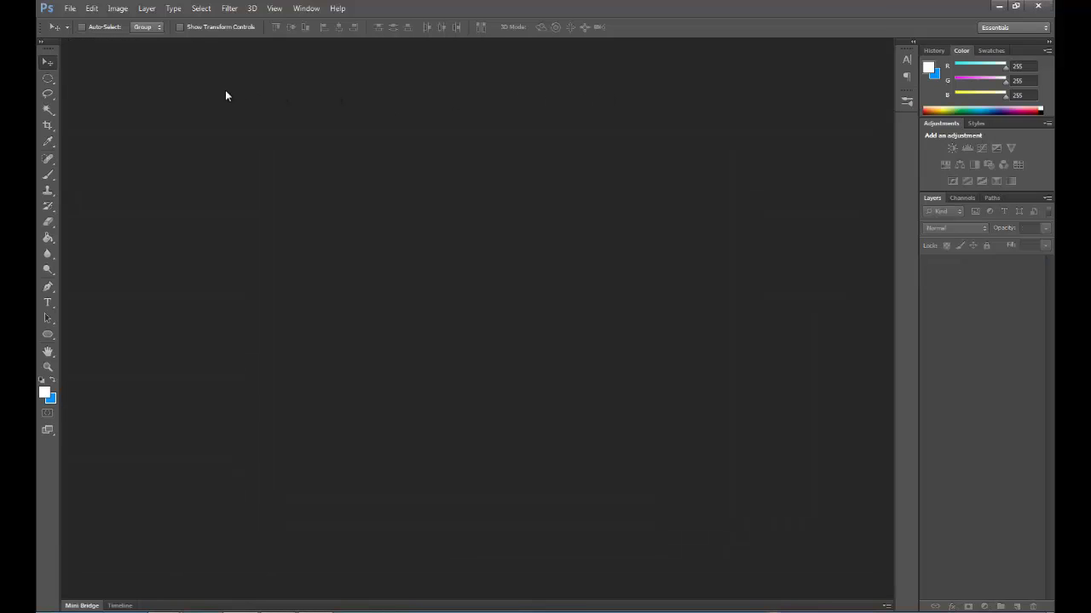
{"action": "left_click", "coordinate": [70, 9]}
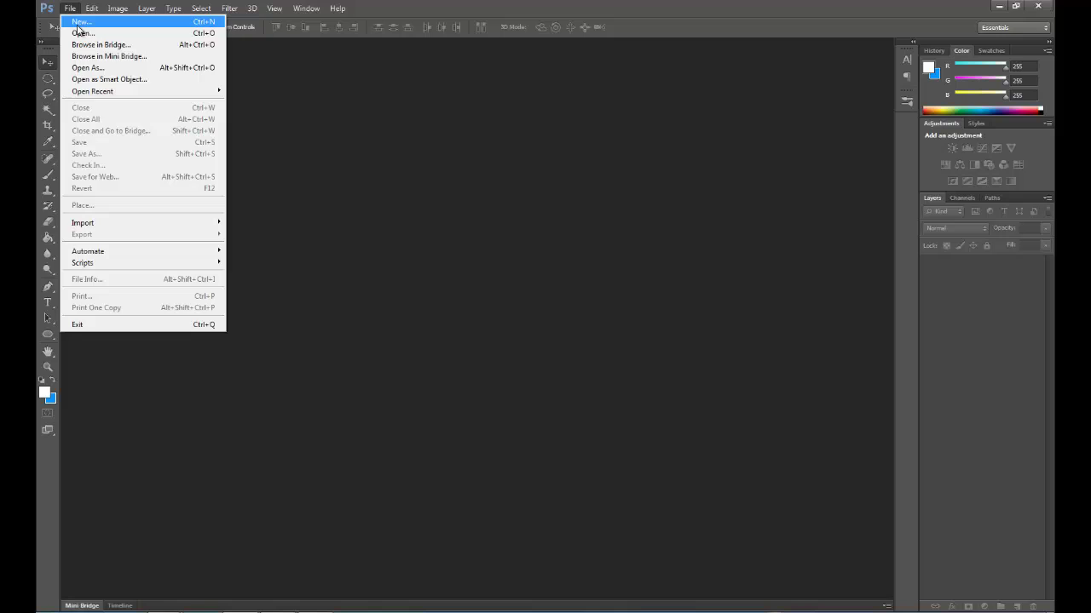
{"action": "left_click", "coordinate": [85, 20]}
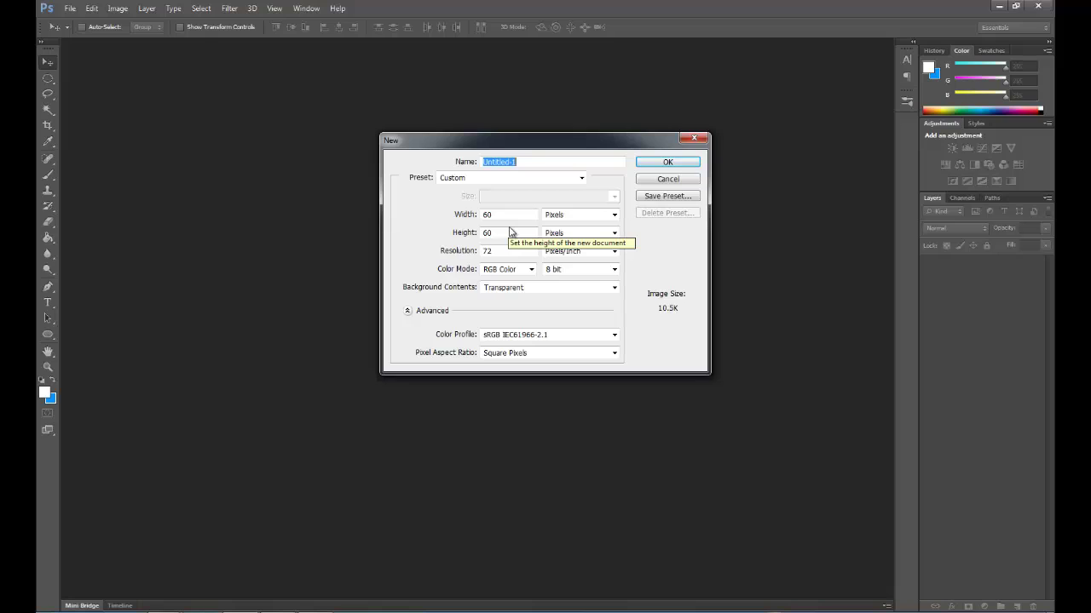
{"action": "left_click", "coordinate": [668, 163]}
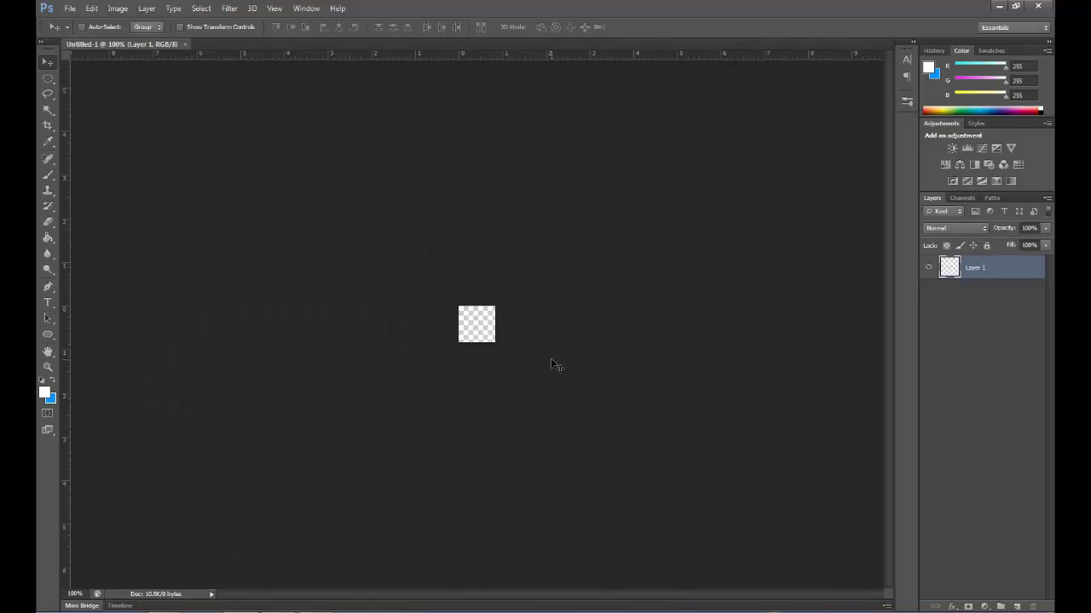
Zoom the canvas to 600% and set the foreground colour to bright yellow
{"action": "key", "text": "ctrl+plus"}
{"action": "key", "text": "ctrl+plus"}
{"action": "key", "text": "ctrl+plus"}
{"action": "key", "text": "ctrl+plus"}
{"action": "key", "text": "ctrl+plus"}
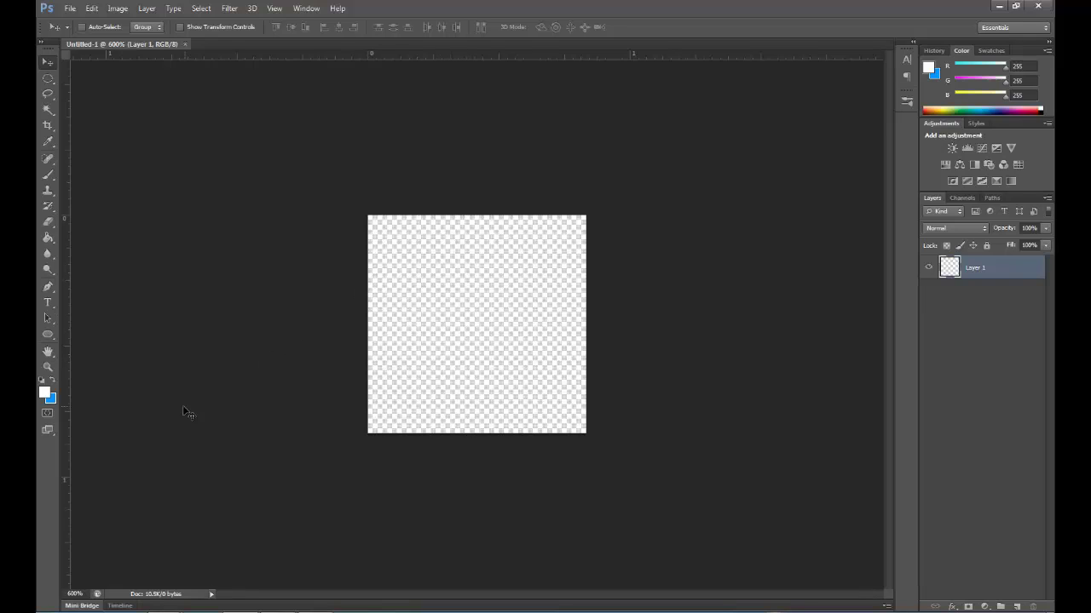
{"action": "left_click", "coordinate": [46, 393]}
{"action": "left_click_drag", "start_coordinate": [239, 290], "coordinate": [244, 280]}
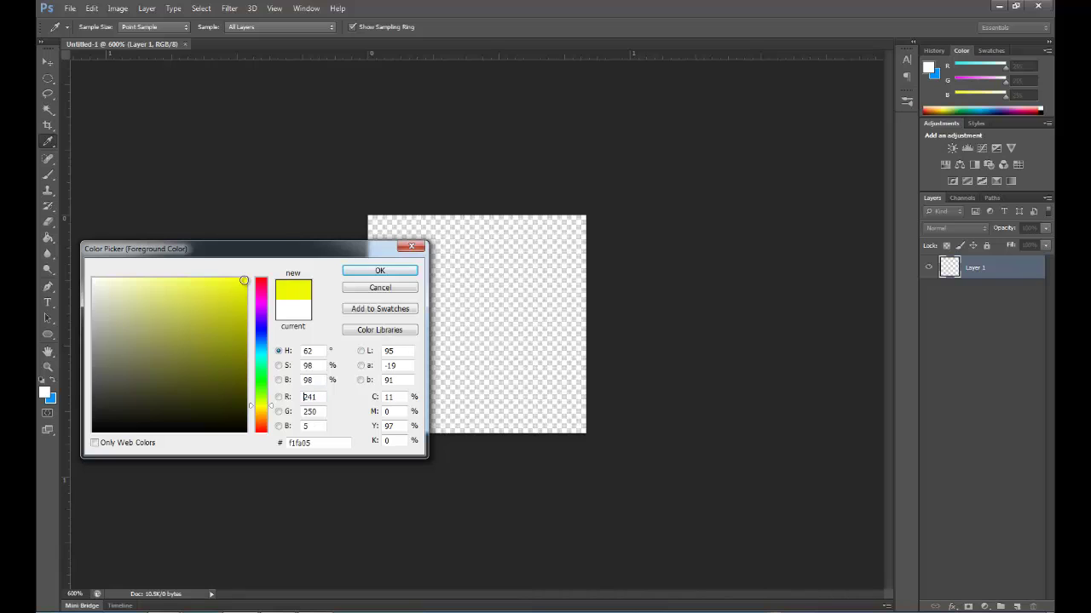
{"action": "left_click", "coordinate": [380, 271]}
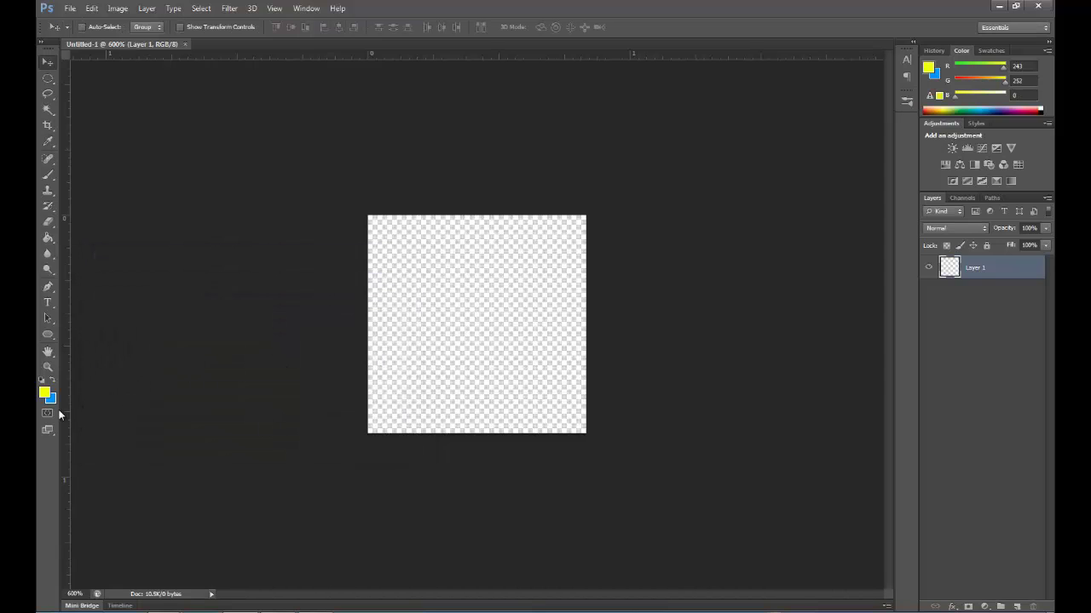
Set the background colour to dark blue (0f446a)
{"action": "left_click", "coordinate": [52, 400]}
{"action": "left_click", "coordinate": [229, 369]}
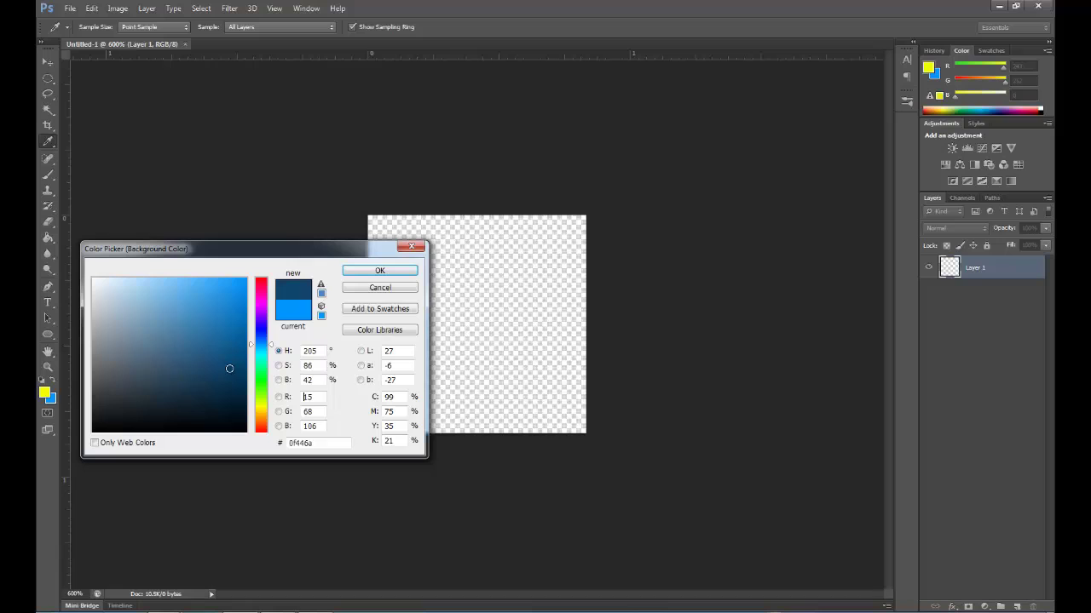
{"action": "left_click", "coordinate": [375, 271]}
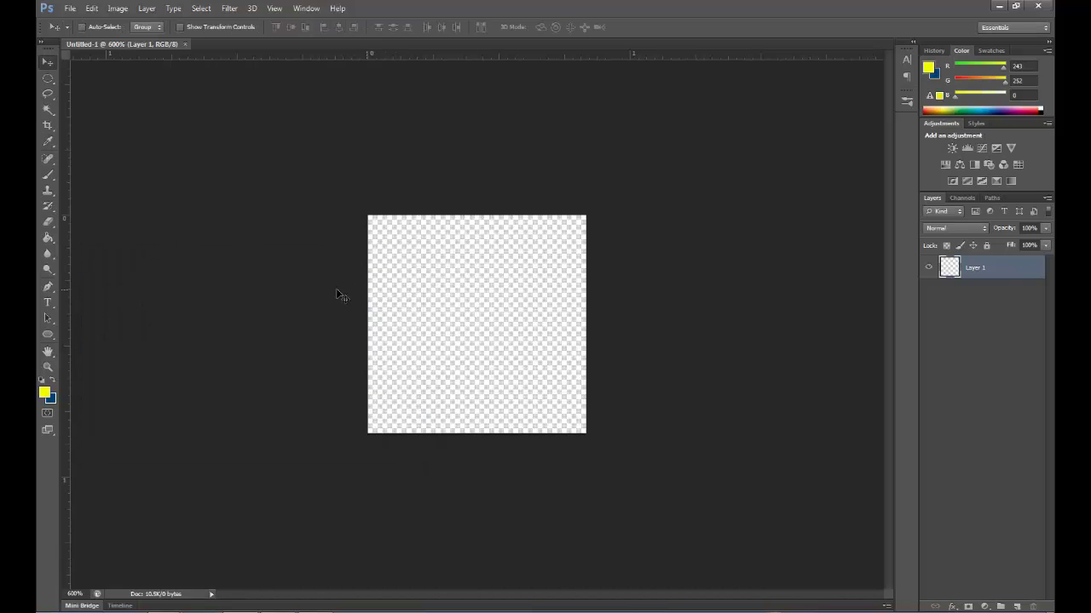
Draw a diagonal gradient with the Gradient Tool, yellow at bottom-left to dark blue at top-right
{"action": "left_click", "coordinate": [49, 244]}
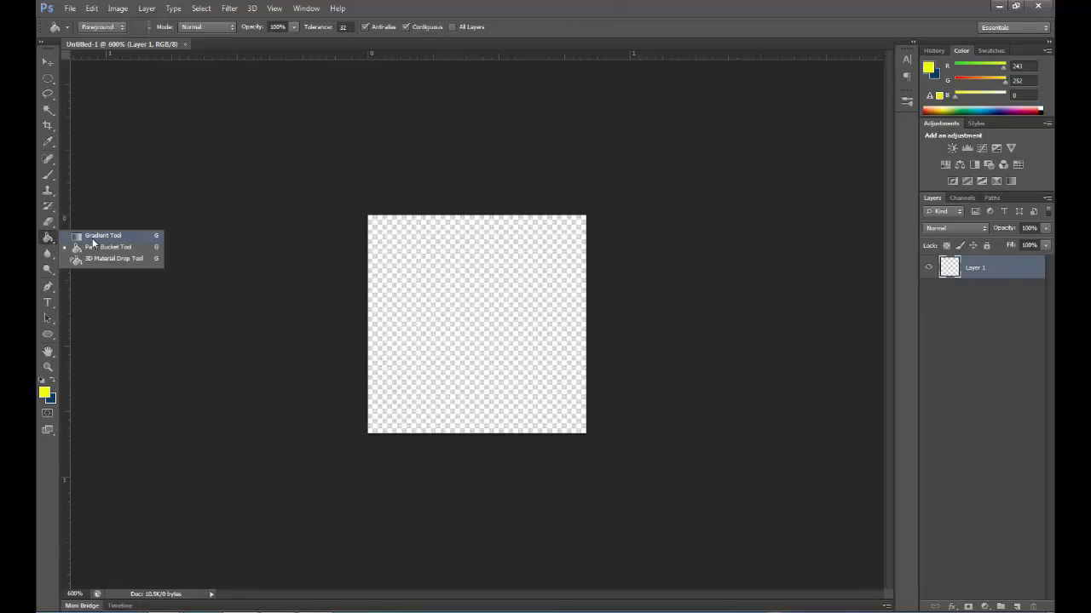
{"action": "left_click", "coordinate": [92, 240]}
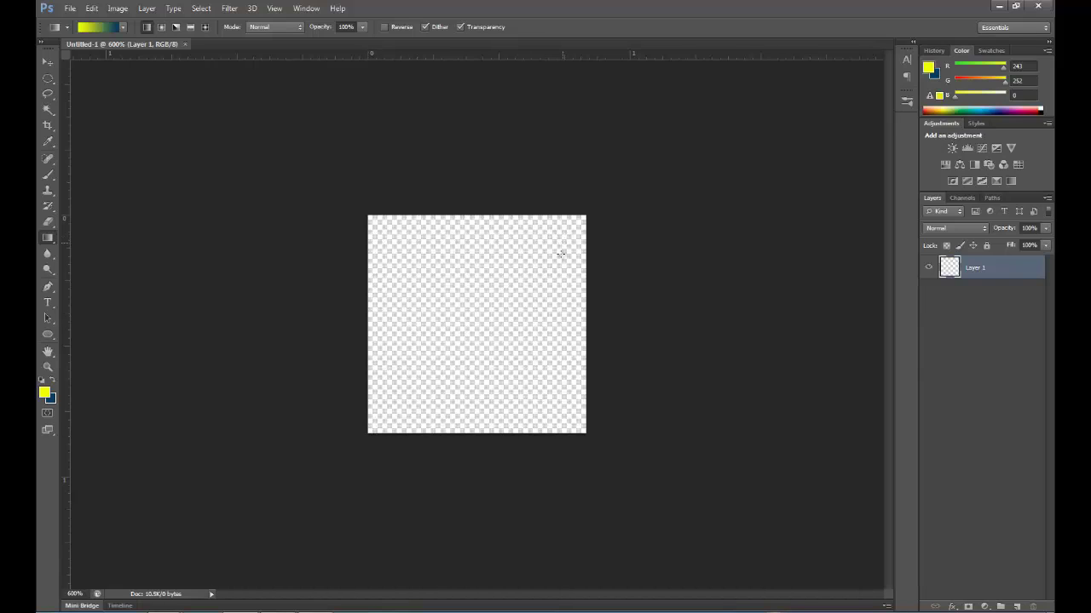
{"action": "left_click_drag", "start_coordinate": [366, 433], "coordinate": [517, 283]}
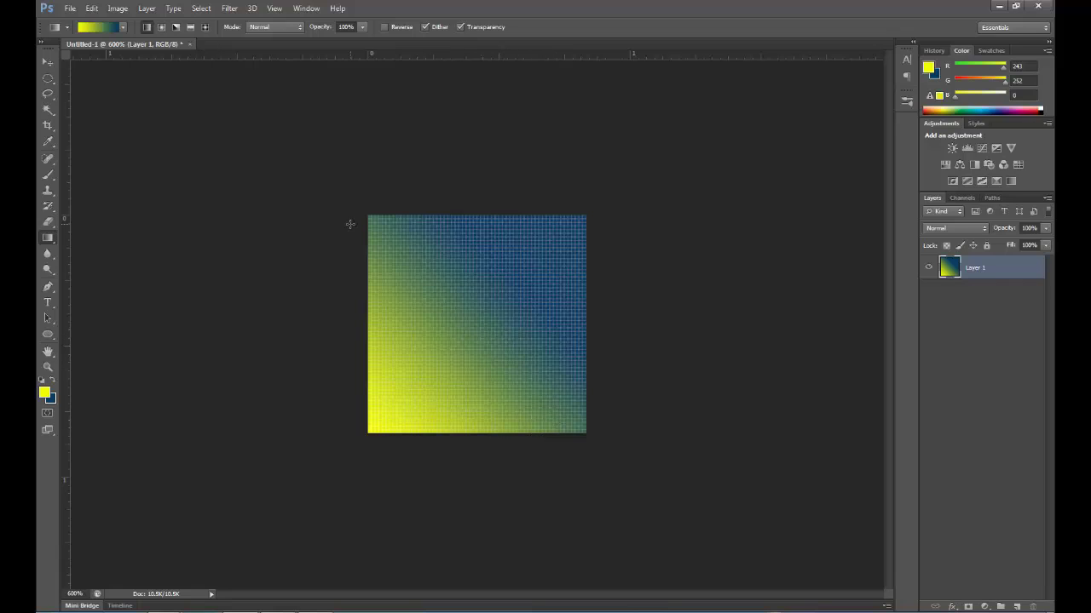
In Filter > Distort > Wave, choose Square type, 32 generators and minimum wavelength 60
{"action": "left_click", "coordinate": [229, 9]}
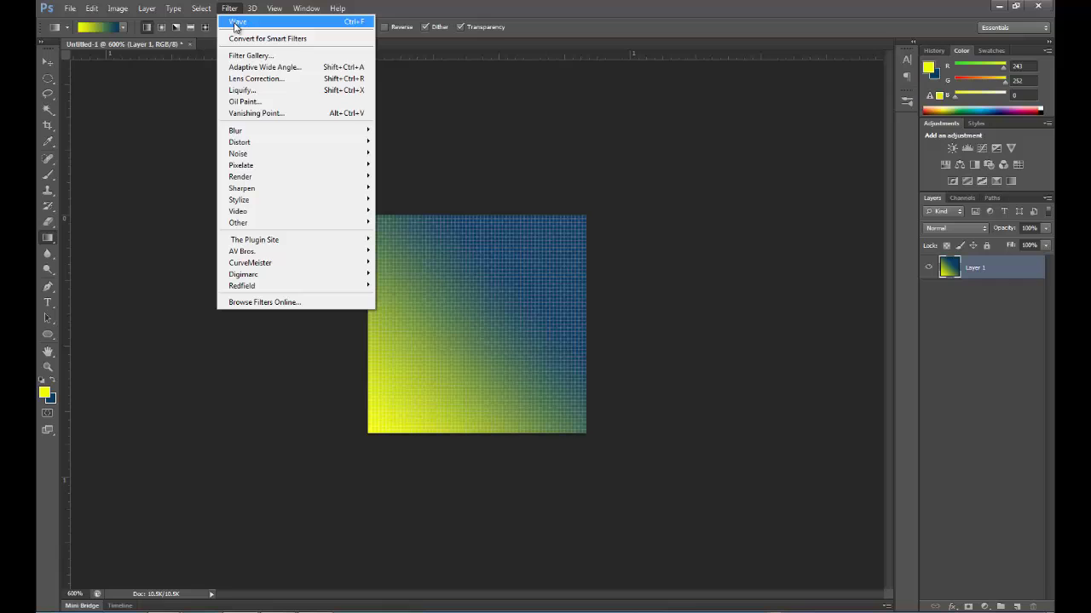
{"action": "mouse_move", "coordinate": [243, 142]}
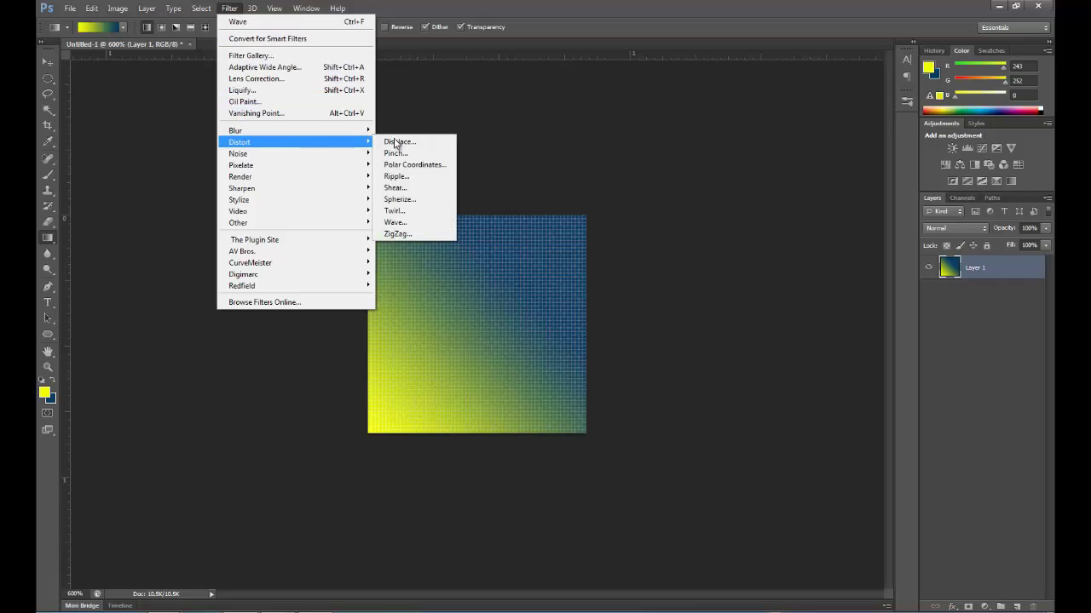
{"action": "left_click", "coordinate": [396, 222]}
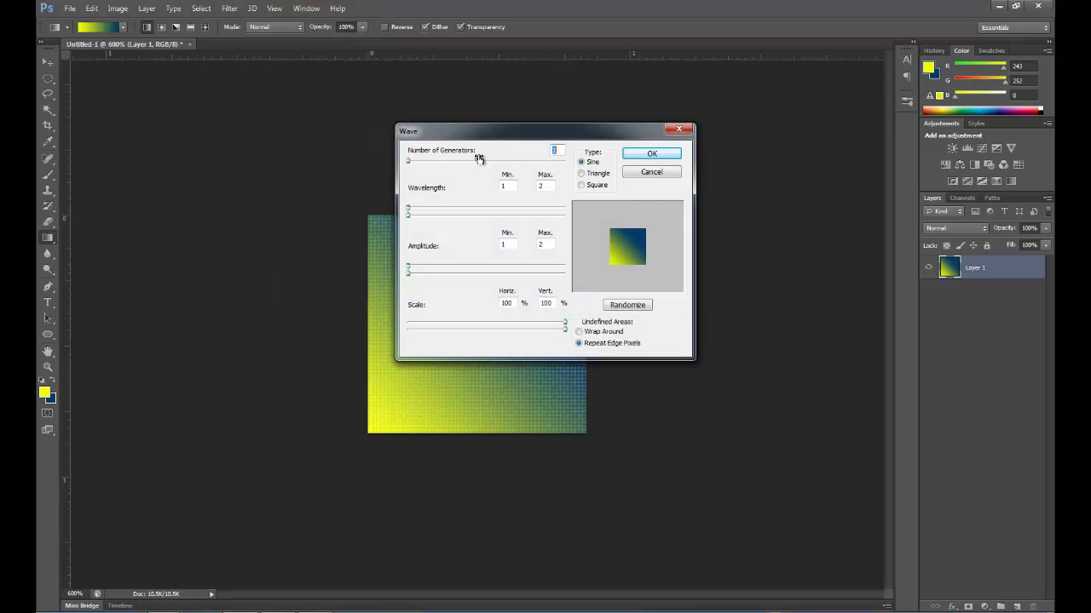
{"action": "left_click", "coordinate": [582, 186]}
{"action": "left_click_drag", "start_coordinate": [409, 161], "coordinate": [414, 164]}
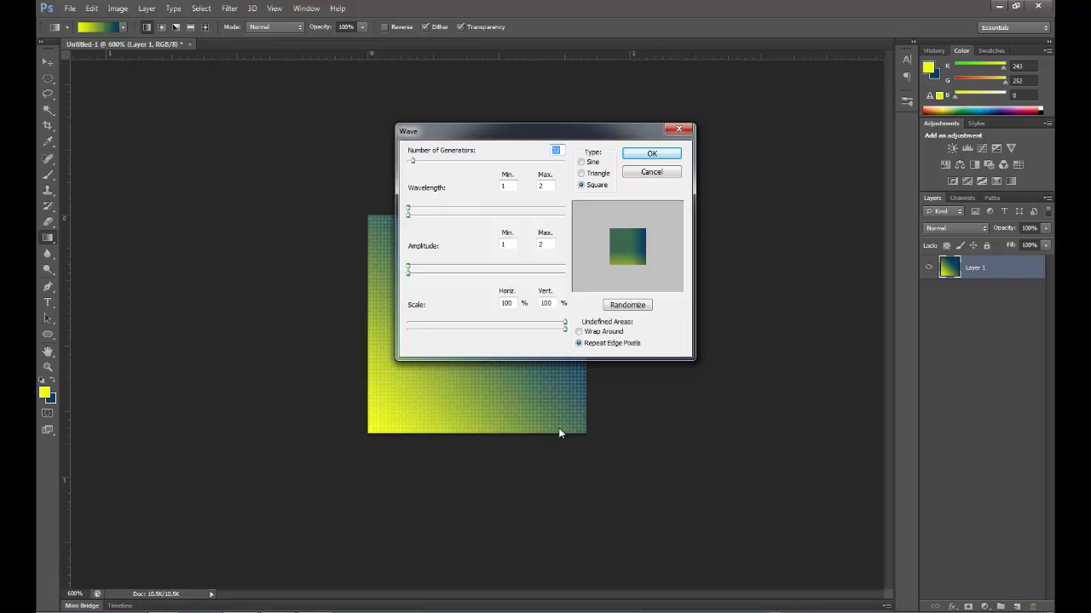
{"action": "double_click", "coordinate": [505, 185]}
{"action": "key", "text": "Tab"}
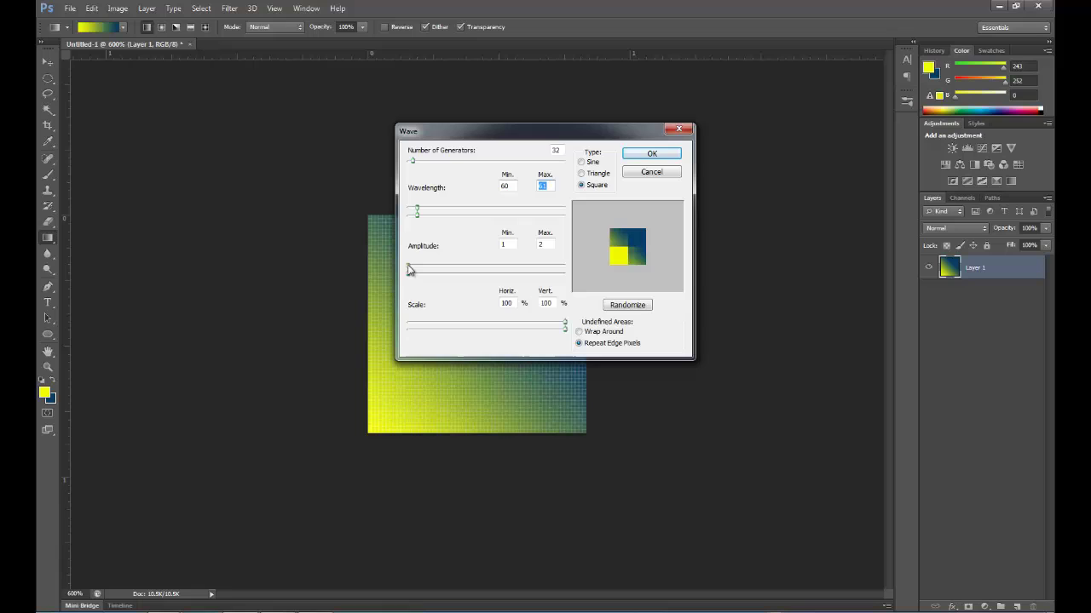
Adjust the Wave amplitude to 47 minimum and 826 maximum, then apply the filter
{"action": "left_click_drag", "start_coordinate": [408, 270], "coordinate": [420, 269]}
{"action": "left_click_drag", "start_coordinate": [423, 274], "coordinate": [400, 278]}
{"action": "left_click_drag", "start_coordinate": [409, 270], "coordinate": [416, 269]}
{"action": "mouse_move", "coordinate": [417, 279]}
{"action": "left_mouse_down"}
{"action": "mouse_move", "coordinate": [538, 278]}
{"action": "mouse_move", "coordinate": [429, 279]}
{"action": "left_mouse_up"}
{"action": "left_click", "coordinate": [653, 155]}
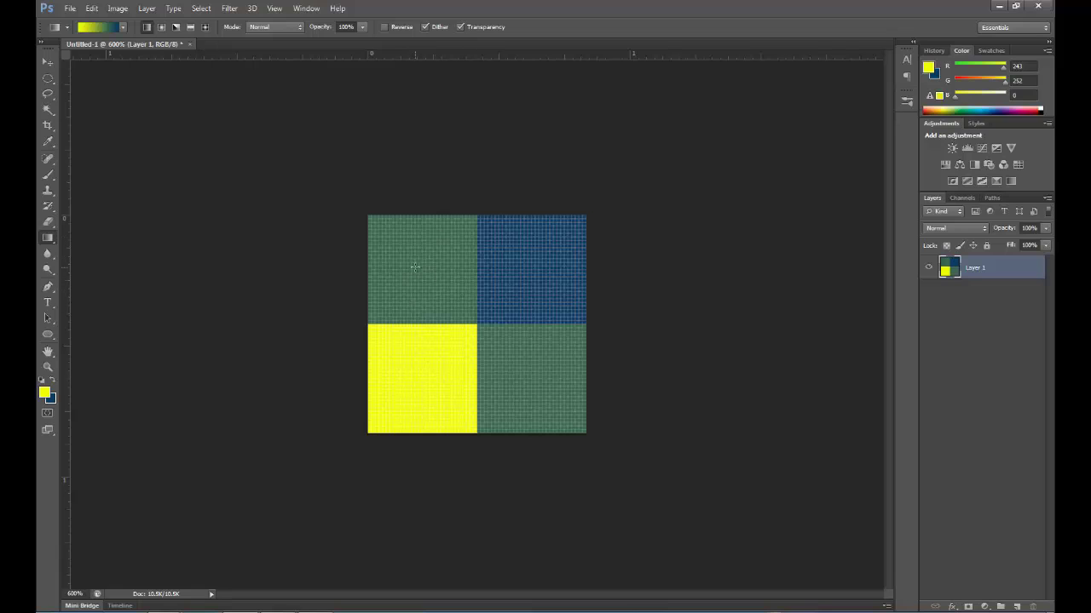
Select all and define the tile as a pattern named 'blue green'
{"action": "left_click", "coordinate": [201, 8]}
{"action": "left_click", "coordinate": [202, 22]}
{"action": "left_click", "coordinate": [91, 7]}
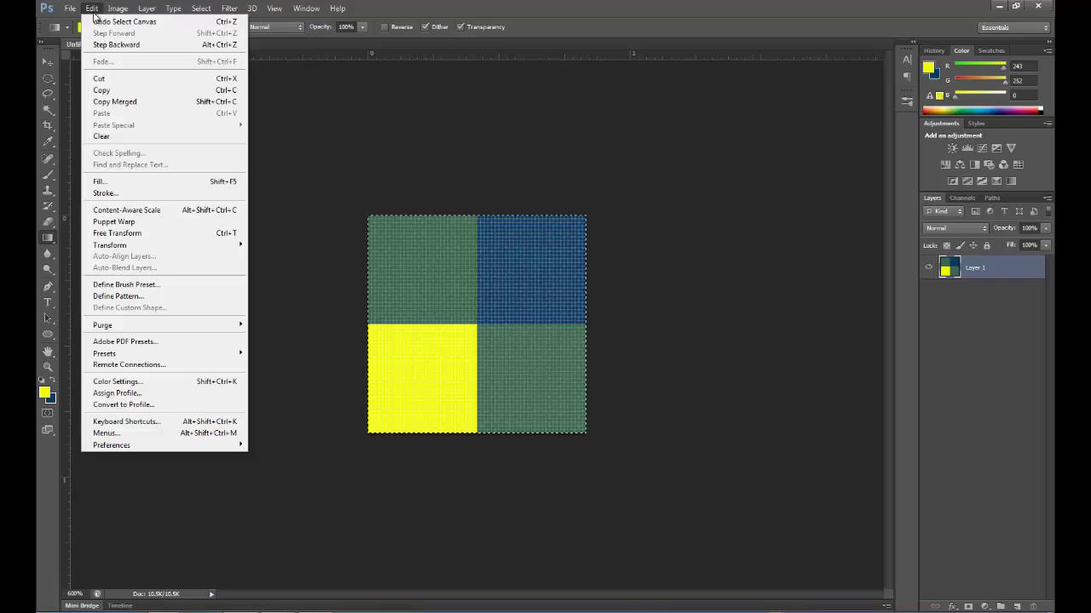
{"action": "left_click", "coordinate": [128, 299]}
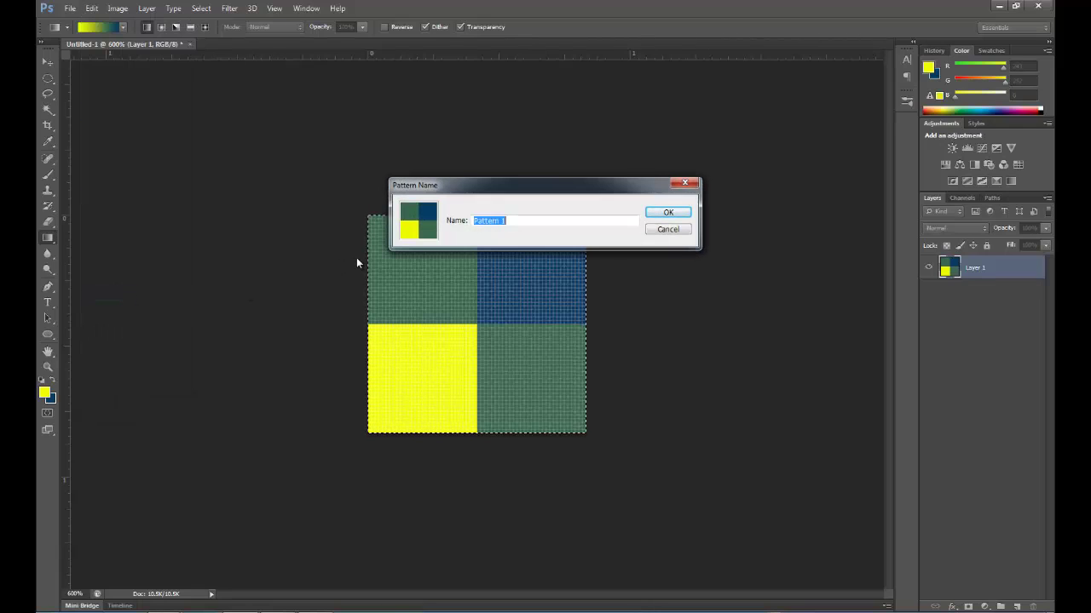
{"action": "type", "text": "b"}
{"action": "type", "text": "lue green"}
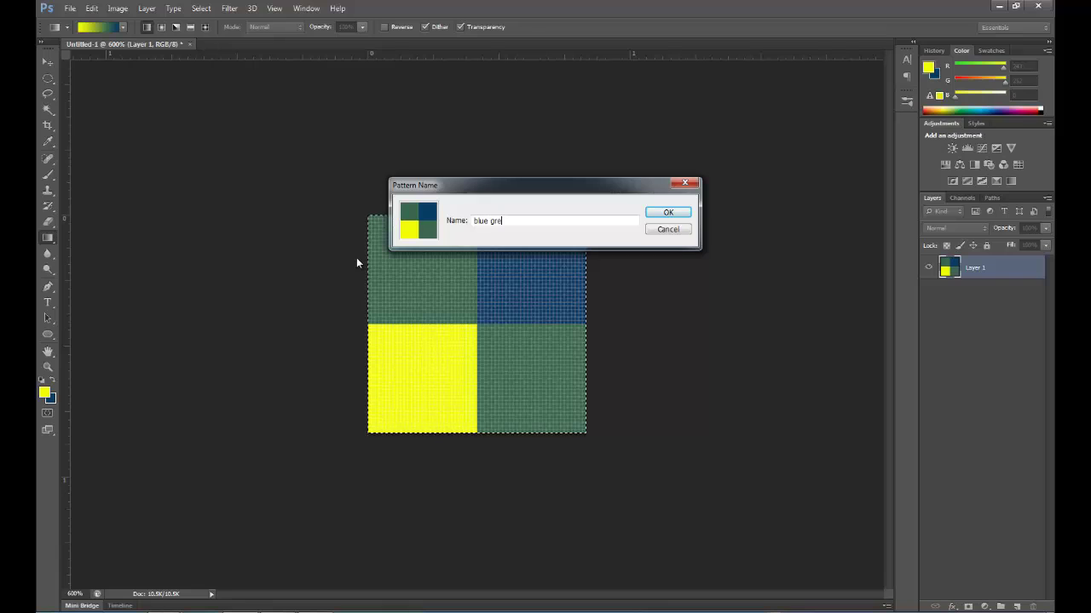
{"action": "left_click", "coordinate": [684, 214]}
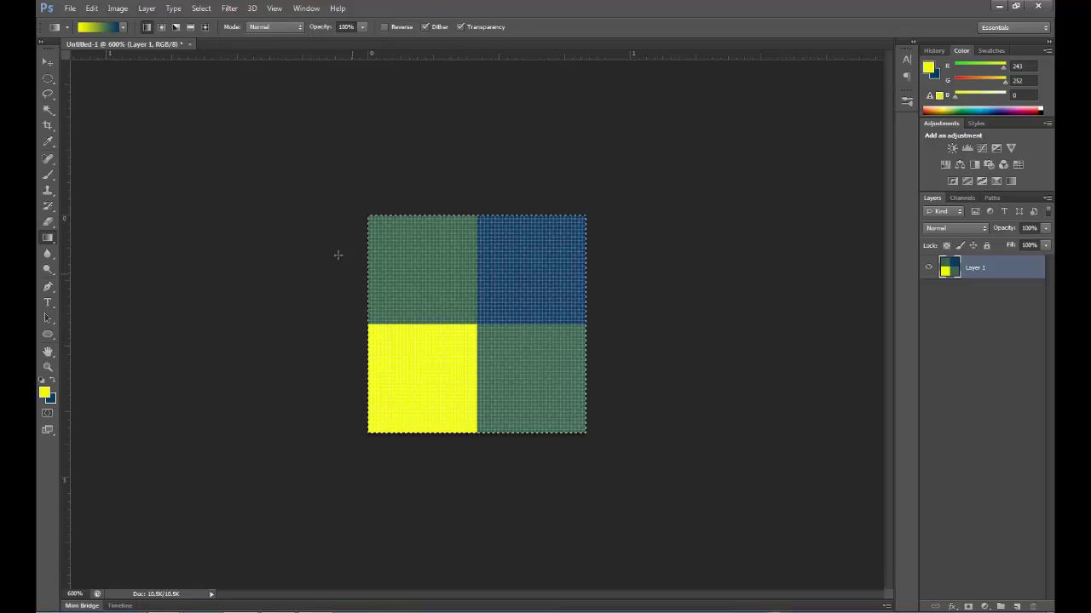
Create a new 600 × 600 px document with a transparent background
{"action": "left_click", "coordinate": [68, 9]}
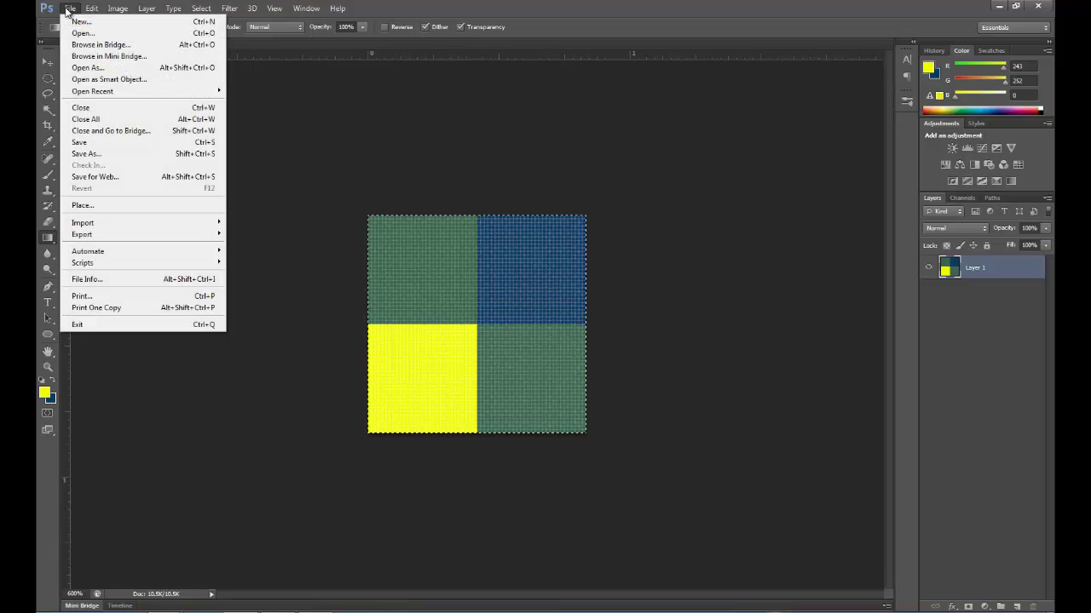
{"action": "left_click", "coordinate": [82, 22]}
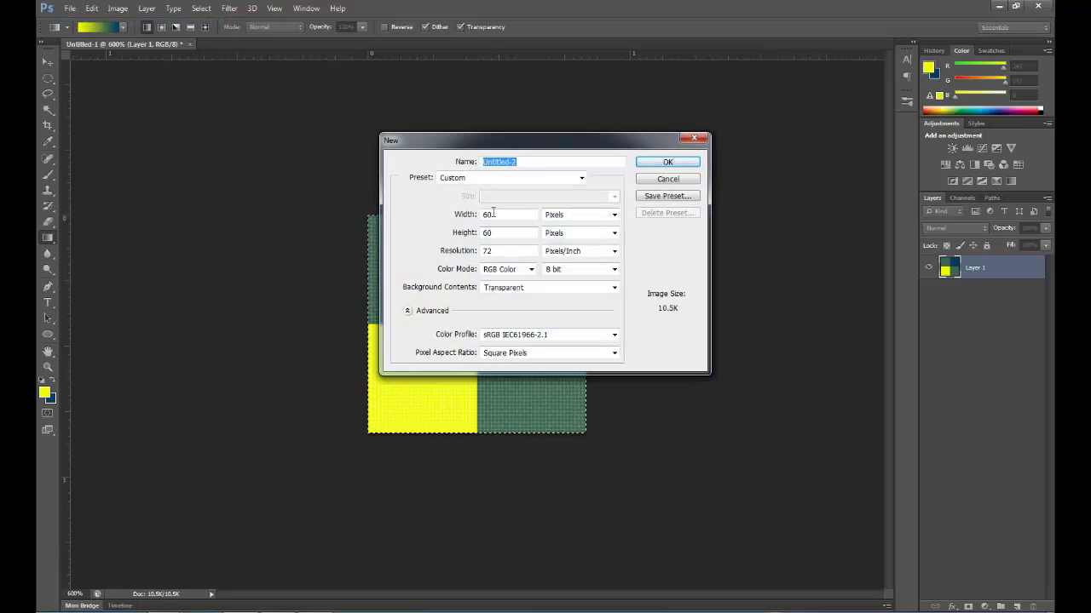
{"action": "left_click", "coordinate": [499, 214]}
{"action": "type", "text": "0"}
{"action": "left_click", "coordinate": [501, 230]}
{"action": "type", "text": "0"}
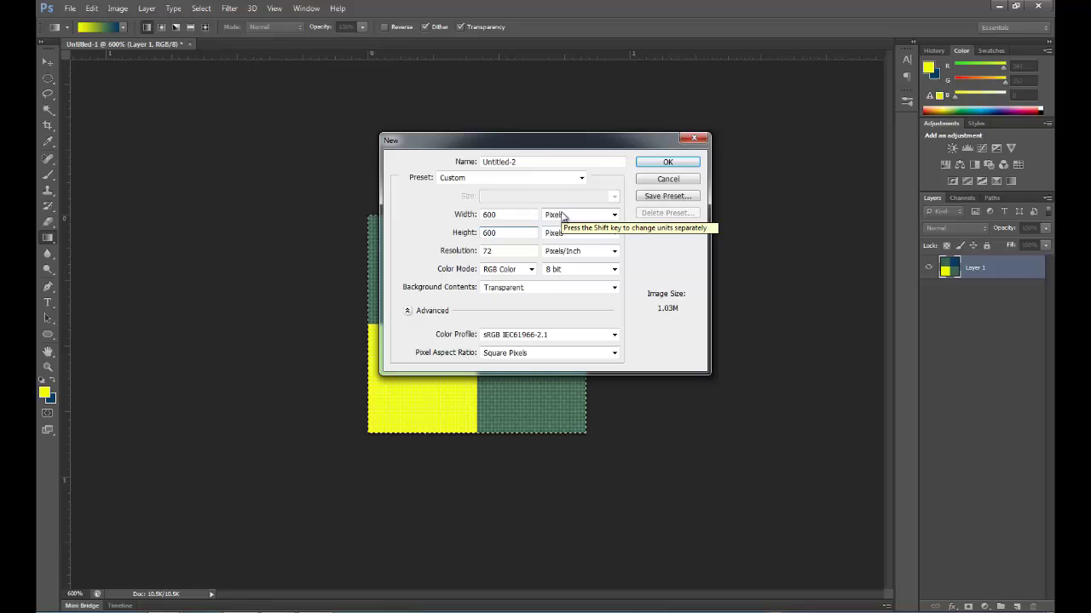
{"action": "left_click", "coordinate": [654, 162]}
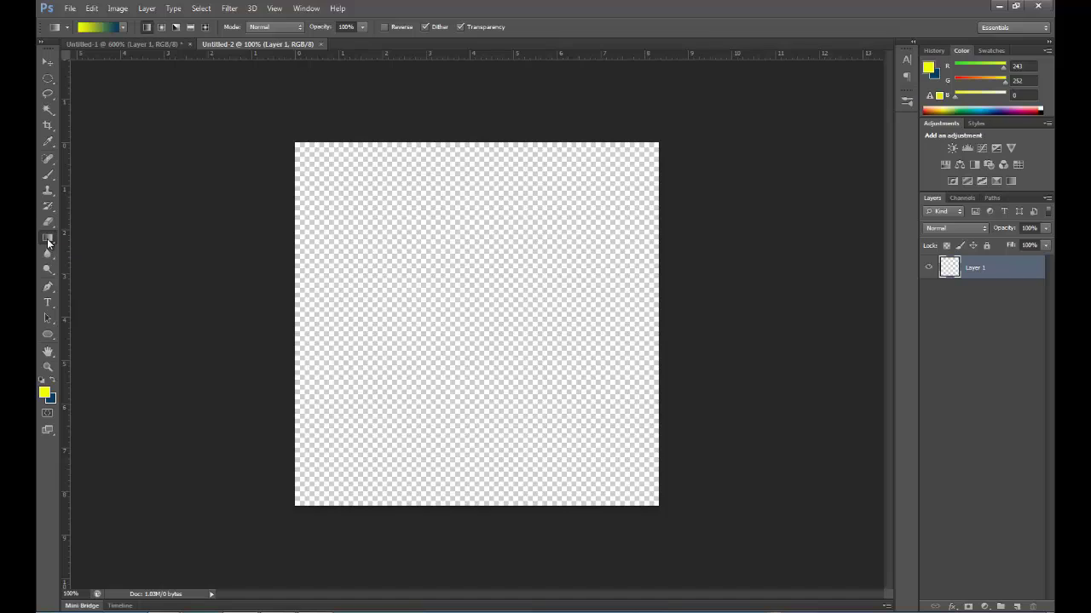
Fill the canvas with the 'blue green' pattern using the Paint Bucket set to Pattern
{"action": "left_click", "coordinate": [47, 238]}
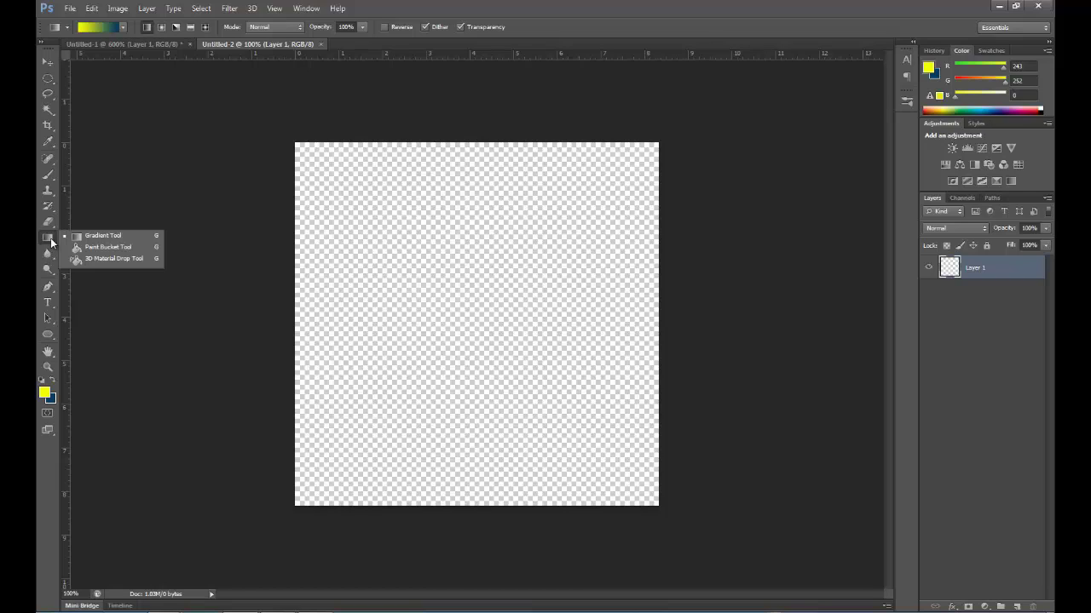
{"action": "left_click", "coordinate": [95, 248]}
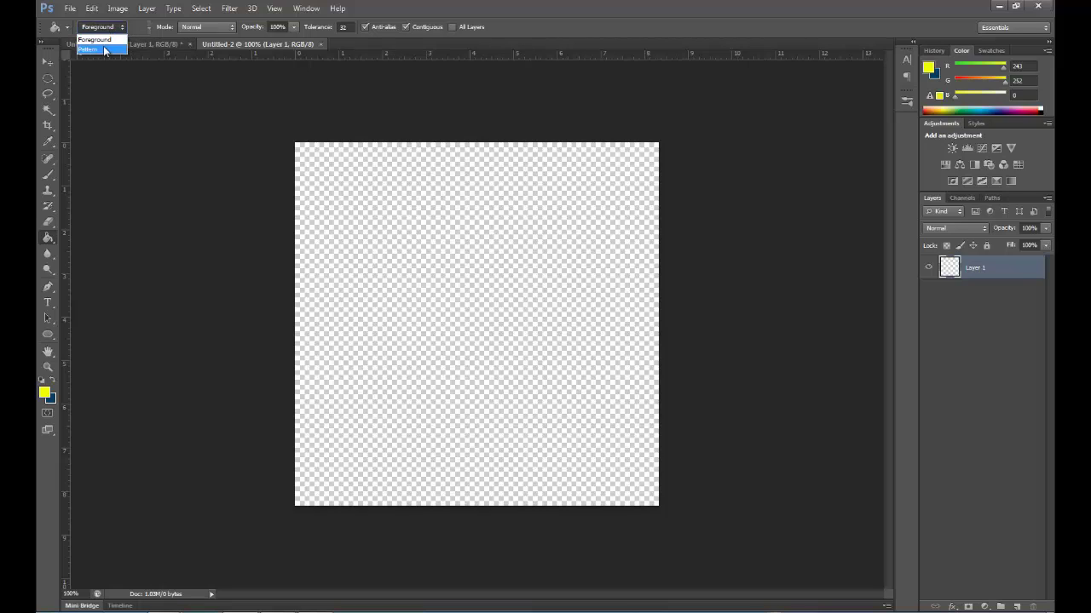
{"action": "left_click", "coordinate": [90, 47]}
{"action": "left_click", "coordinate": [150, 29]}
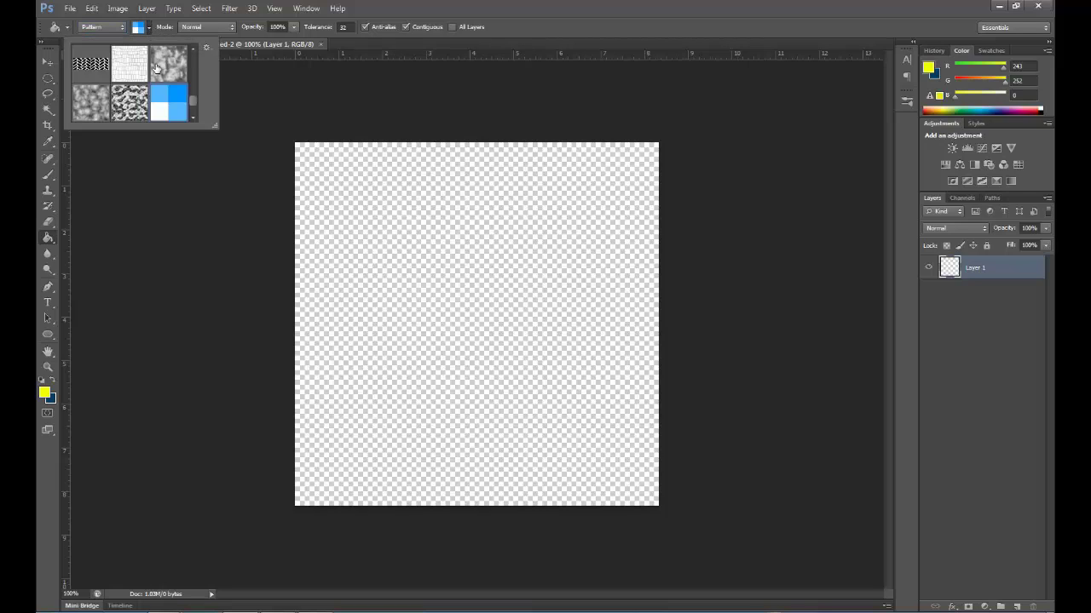
{"action": "scroll", "coordinate": [194, 105], "scroll_direction": "down", "scroll_amount": 1}
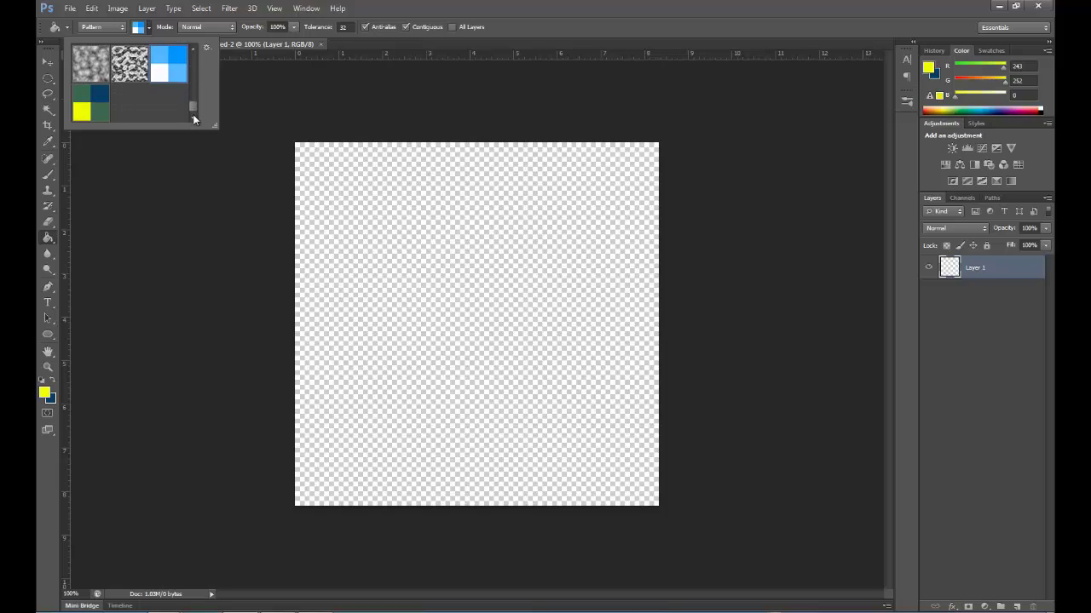
{"action": "left_click", "coordinate": [91, 110]}
{"action": "left_click", "coordinate": [360, 259]}
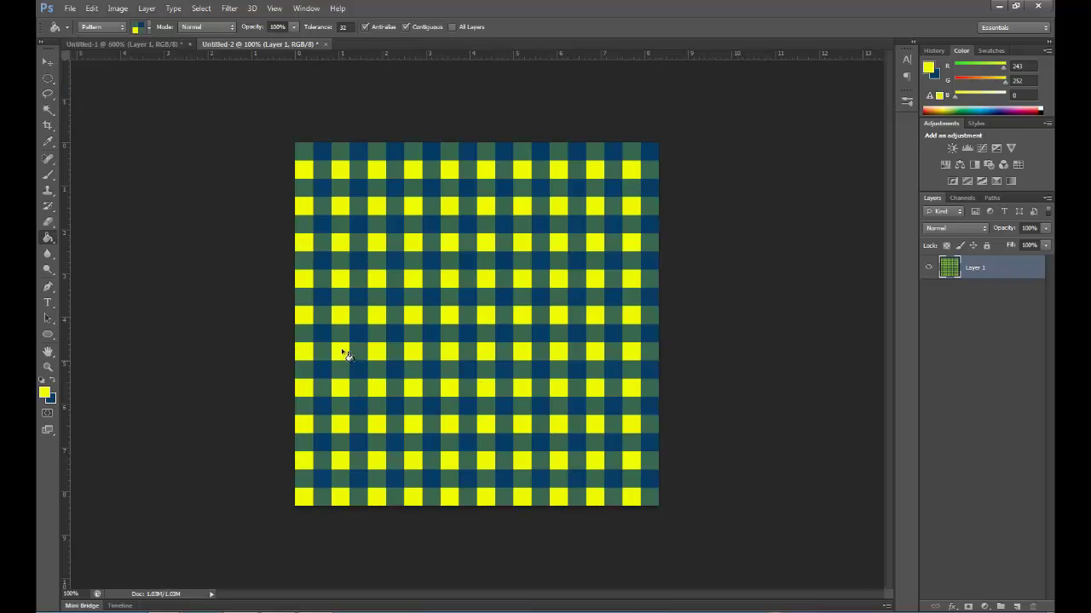